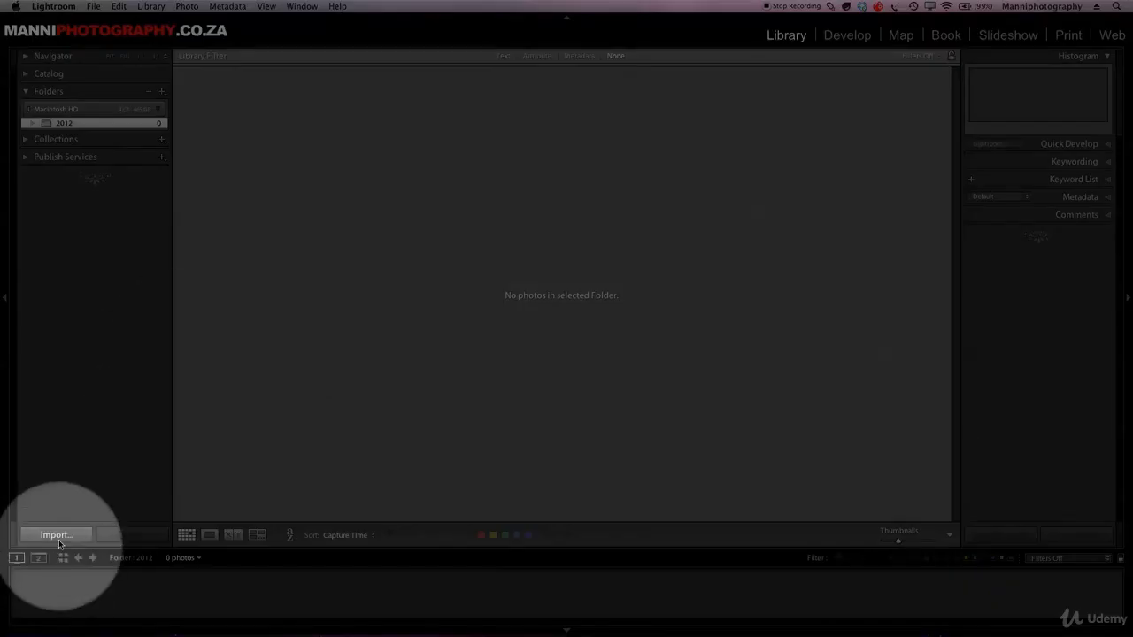
# Start an import using the 40 photos in Work > 2012 > Private > 2012-10-17 as the source.
pyautogui.click(70, 534)
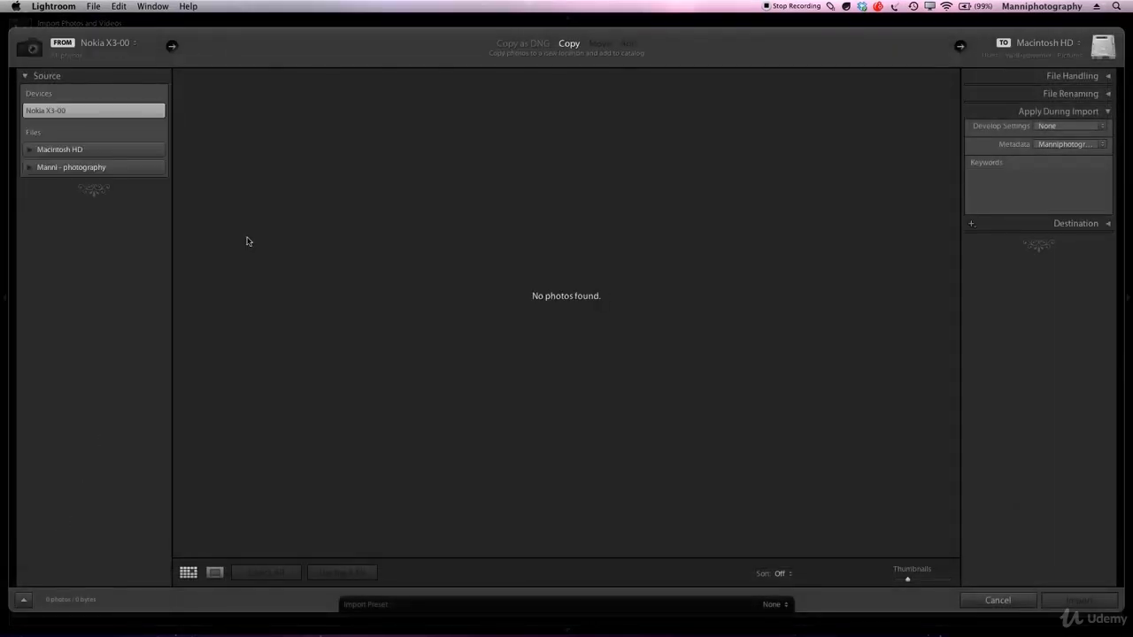
pyautogui.click(37, 151)
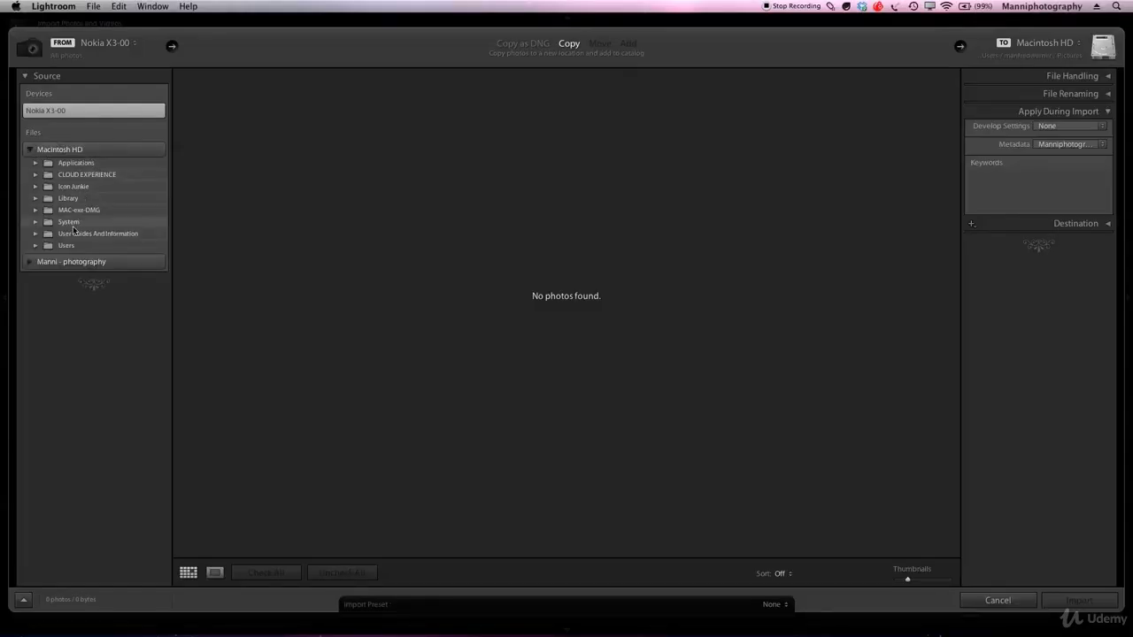
pyautogui.click(35, 245)
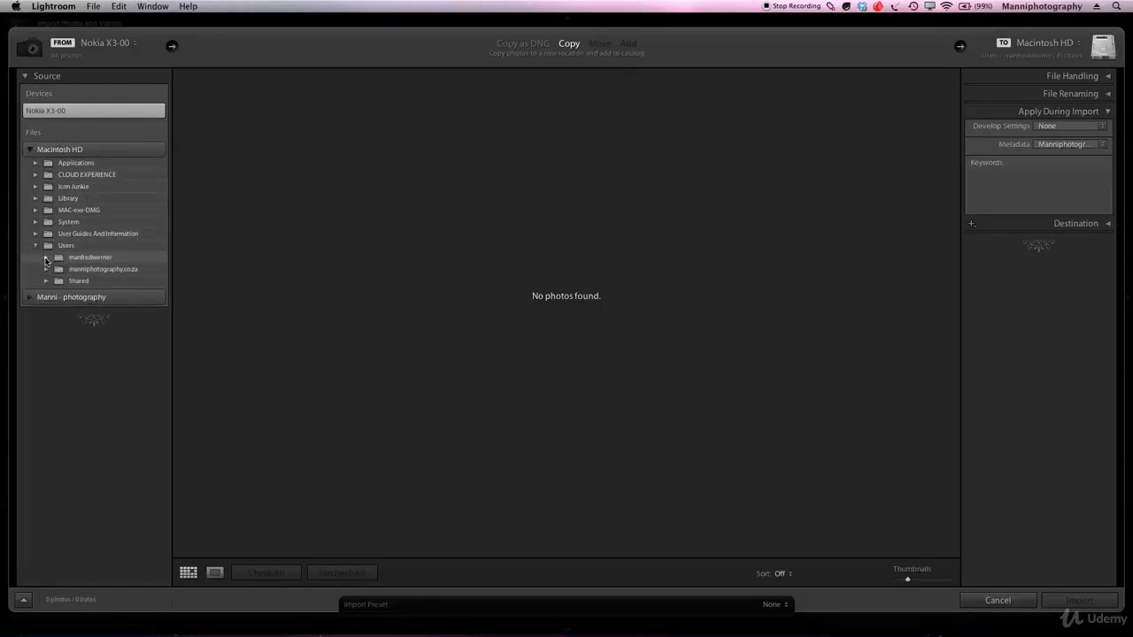
pyautogui.click(46, 257)
pyautogui.click(57, 292)
pyautogui.click(67, 340)
pyautogui.click(79, 364)
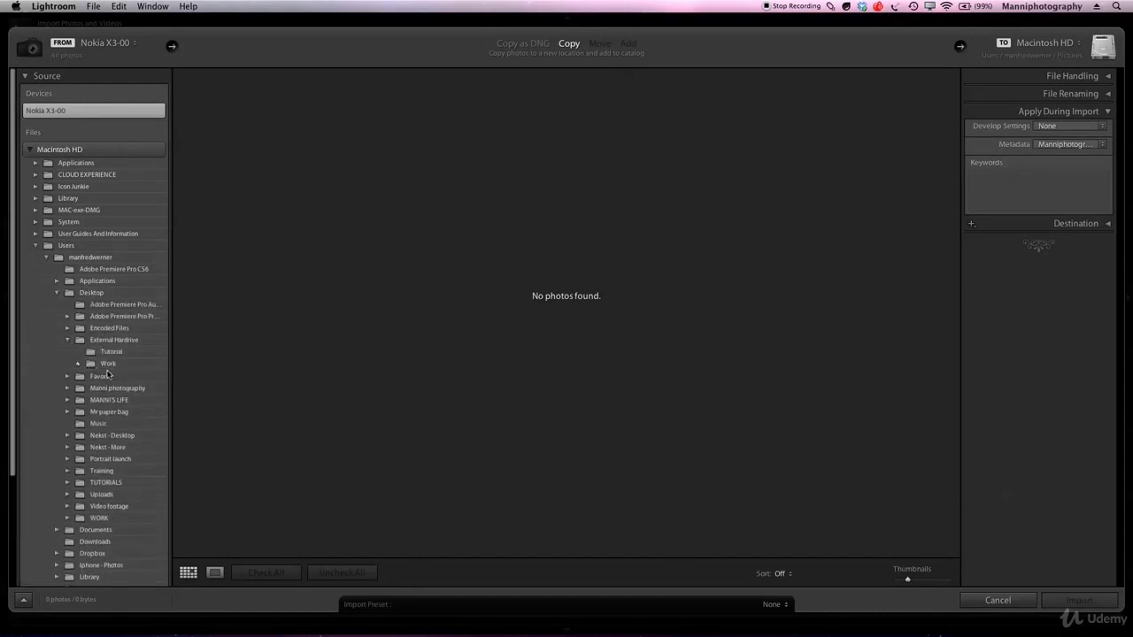
pyautogui.click(89, 375)
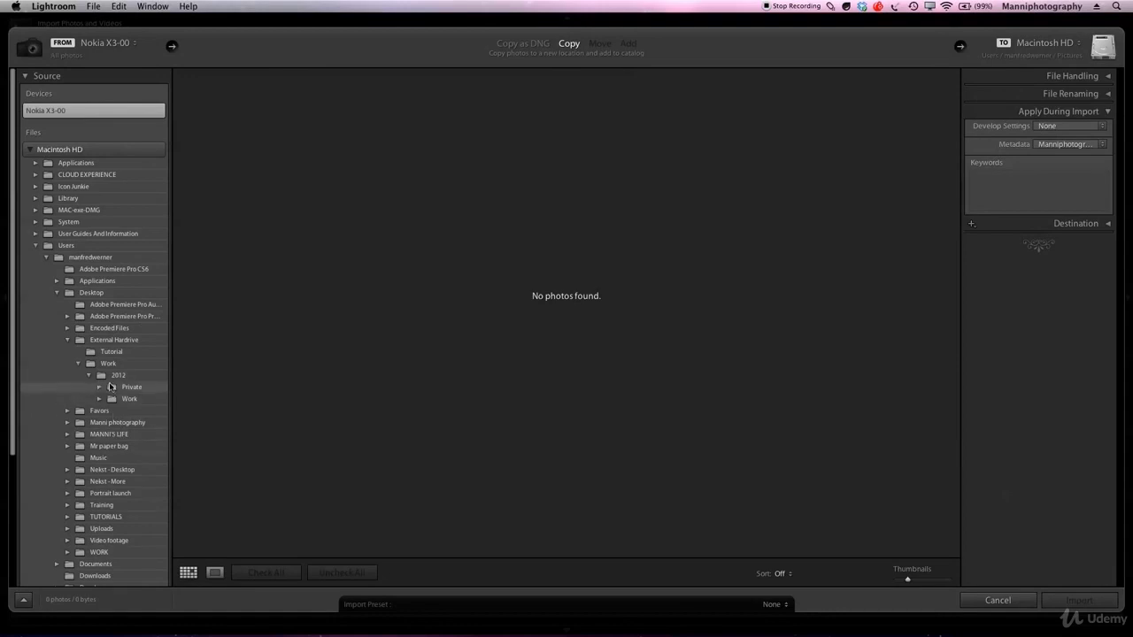
pyautogui.click(99, 387)
pyautogui.click(127, 399)
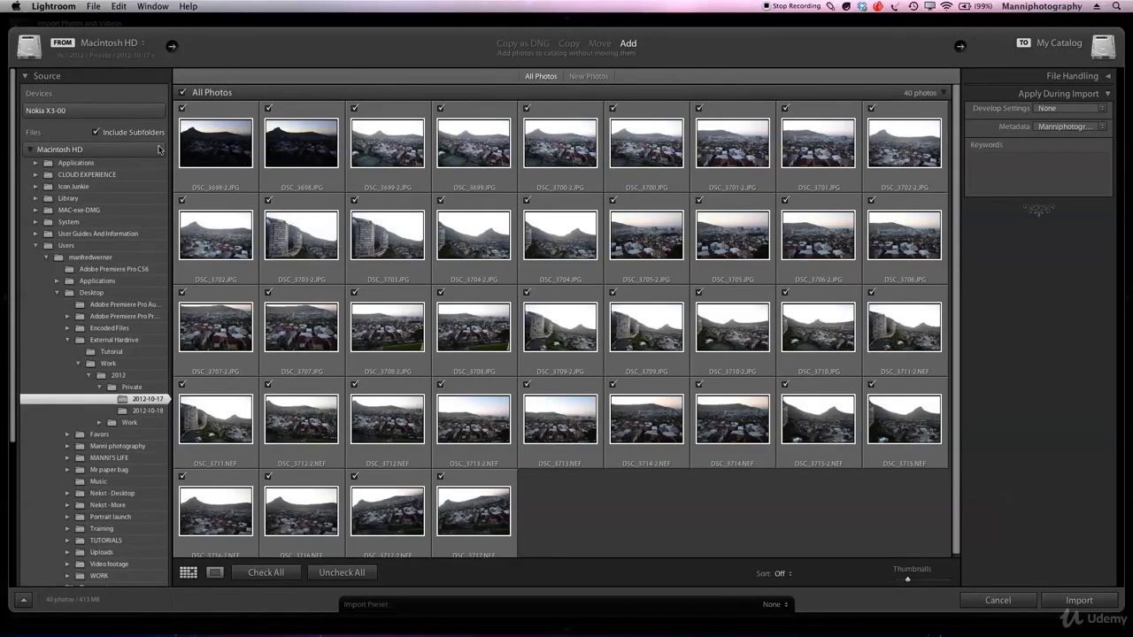
# Collapse the Macintosh HD folder tree and place the cursor in the Apply During Import Keywords box.
pyautogui.click(31, 150)
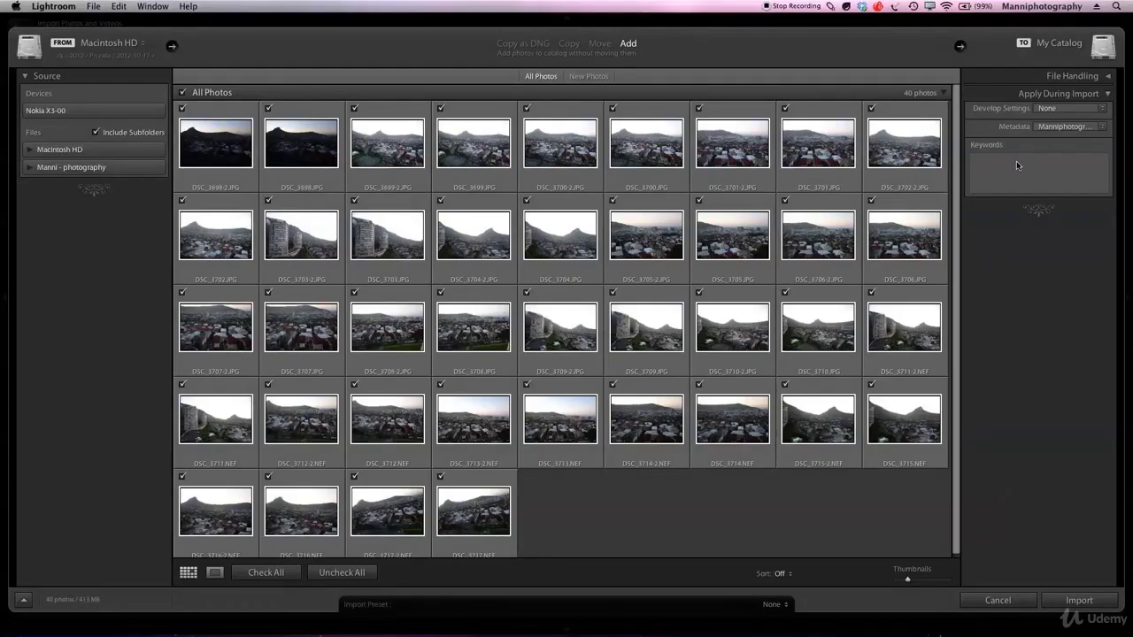
pyautogui.click(1018, 163)
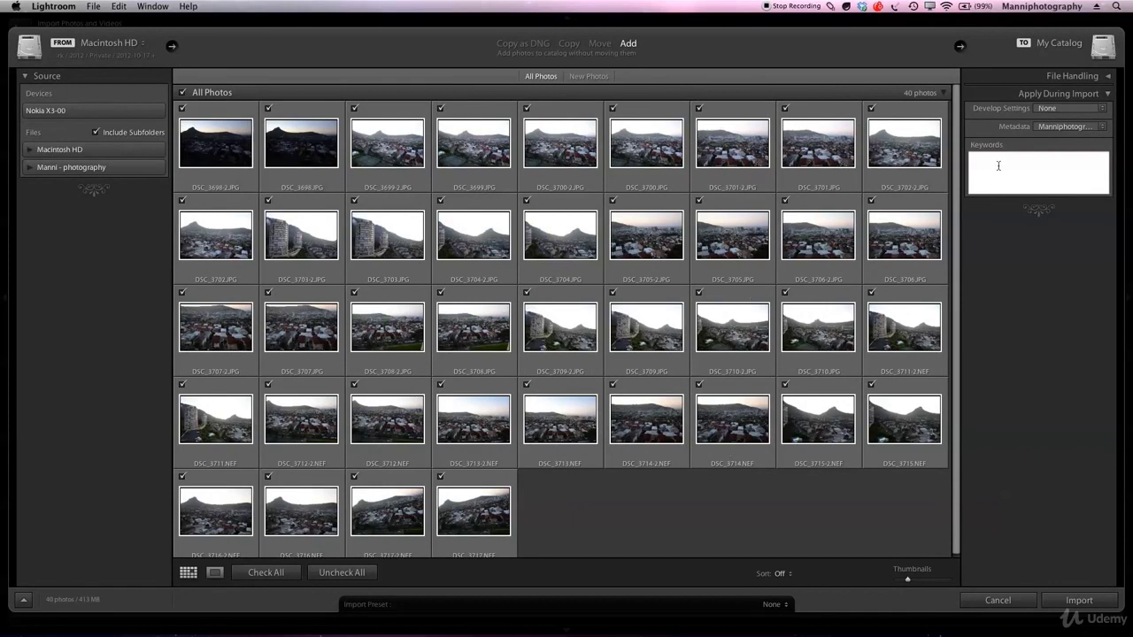
# Enter the import keywords Cape Town and City from autocomplete suggestions.
pyautogui.write('Cape Town')
pyautogui.press('Return')
pyautogui.write('City')
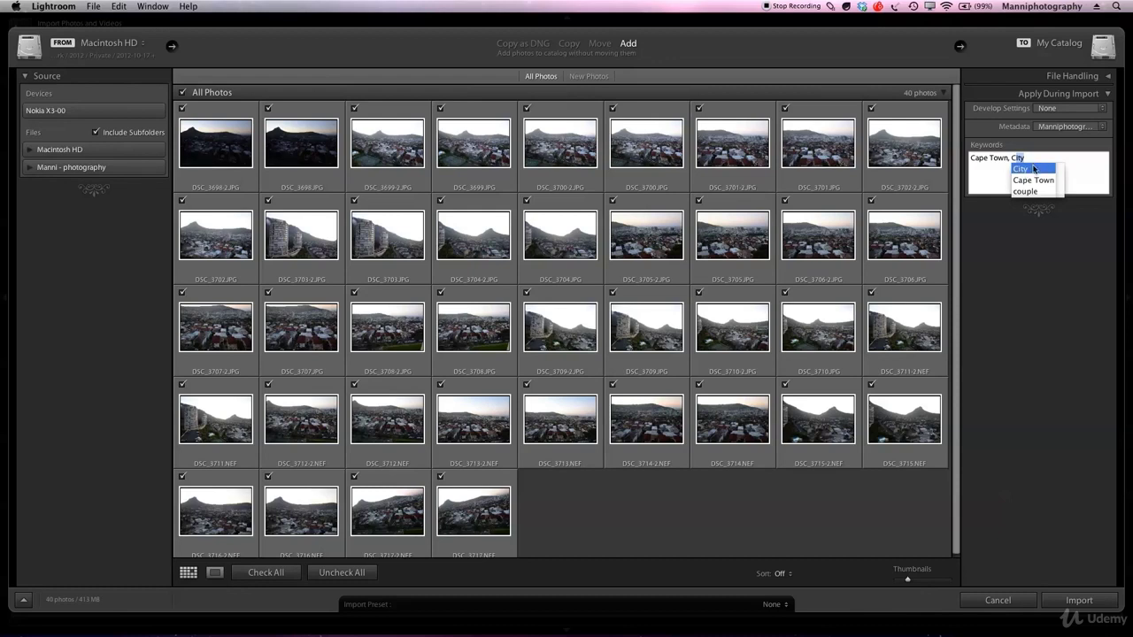
pyautogui.press('Return')
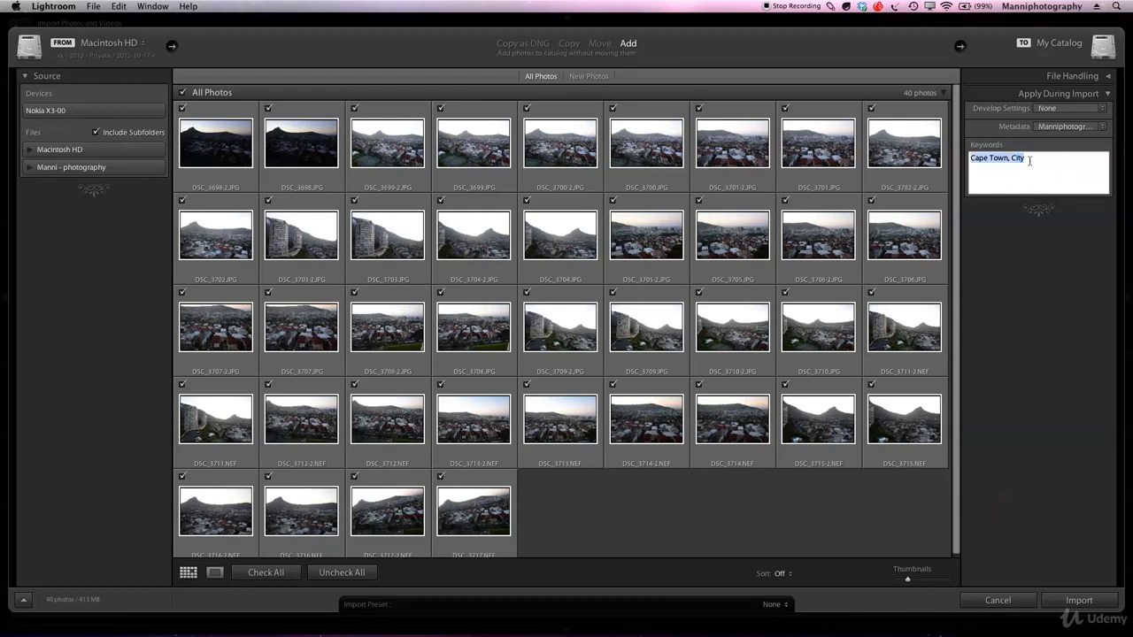
# Add Towers, mountain and lionshead to the import keywords.
pyautogui.click(1030, 160)
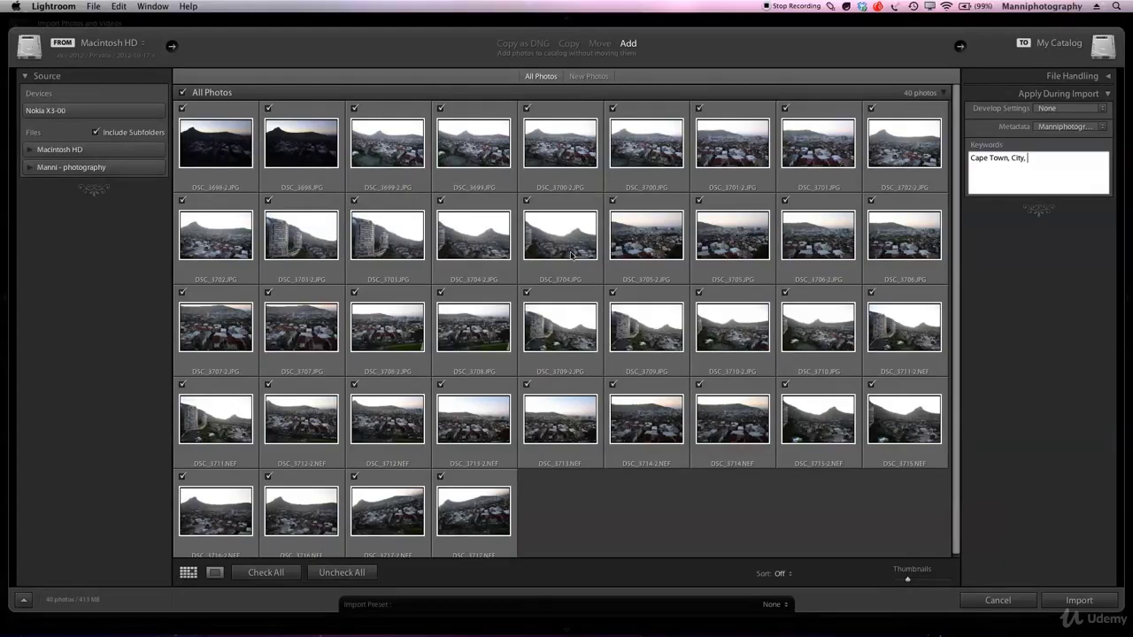
pyautogui.write('TO')
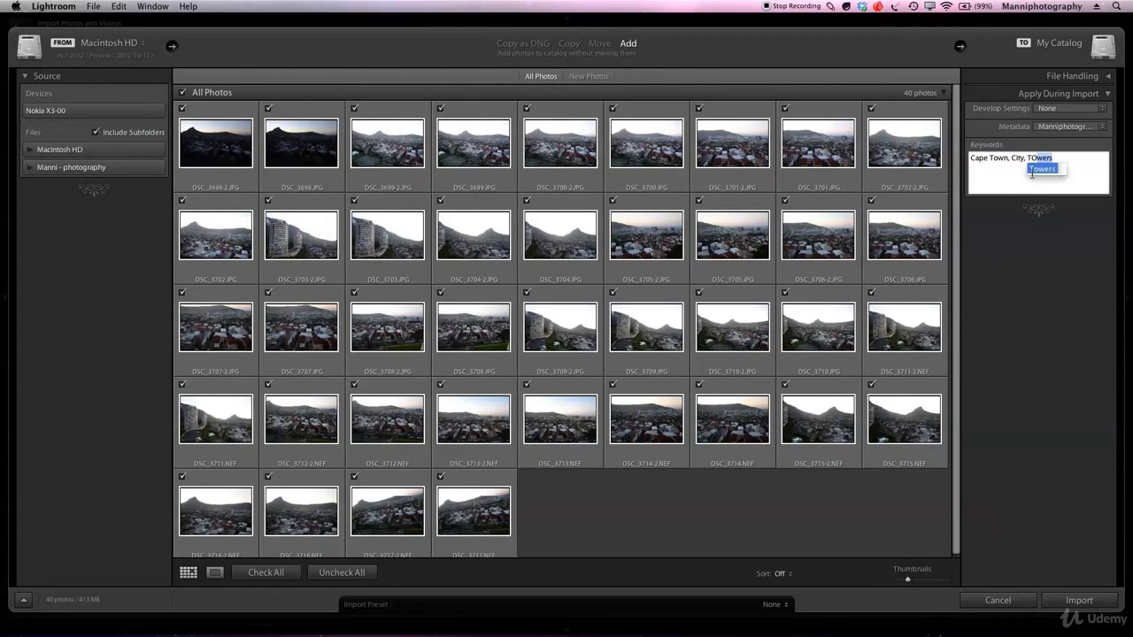
pyautogui.press('BackSpace')
pyautogui.press('BackSpace')
pyautogui.write('o')
pyautogui.press('Return')
pyautogui.write(', ')
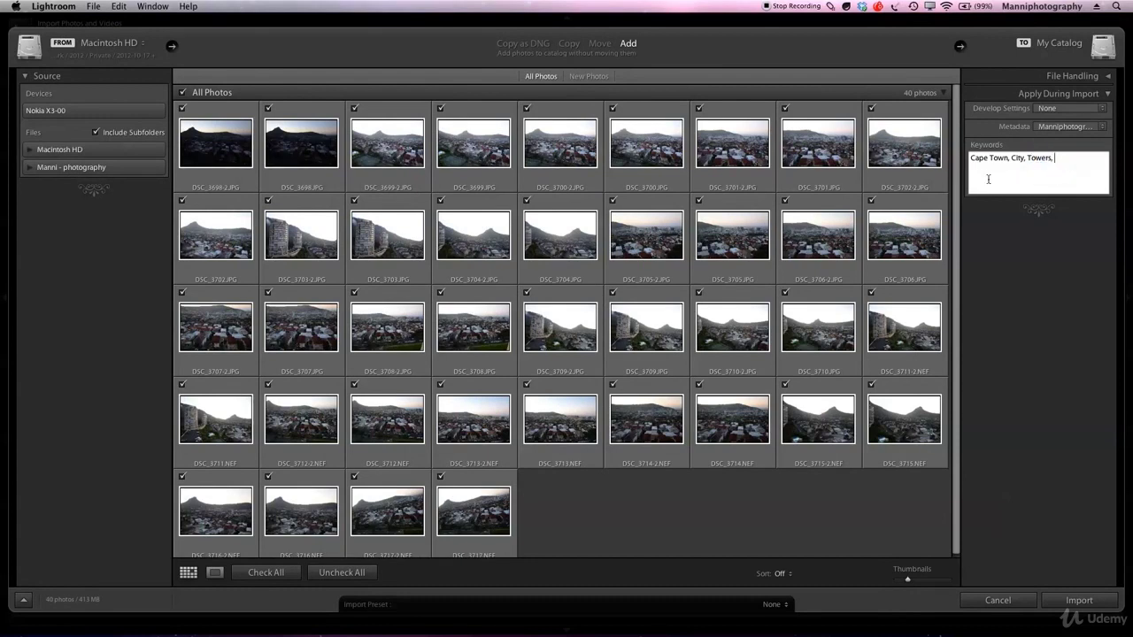
pyautogui.write('mountain')
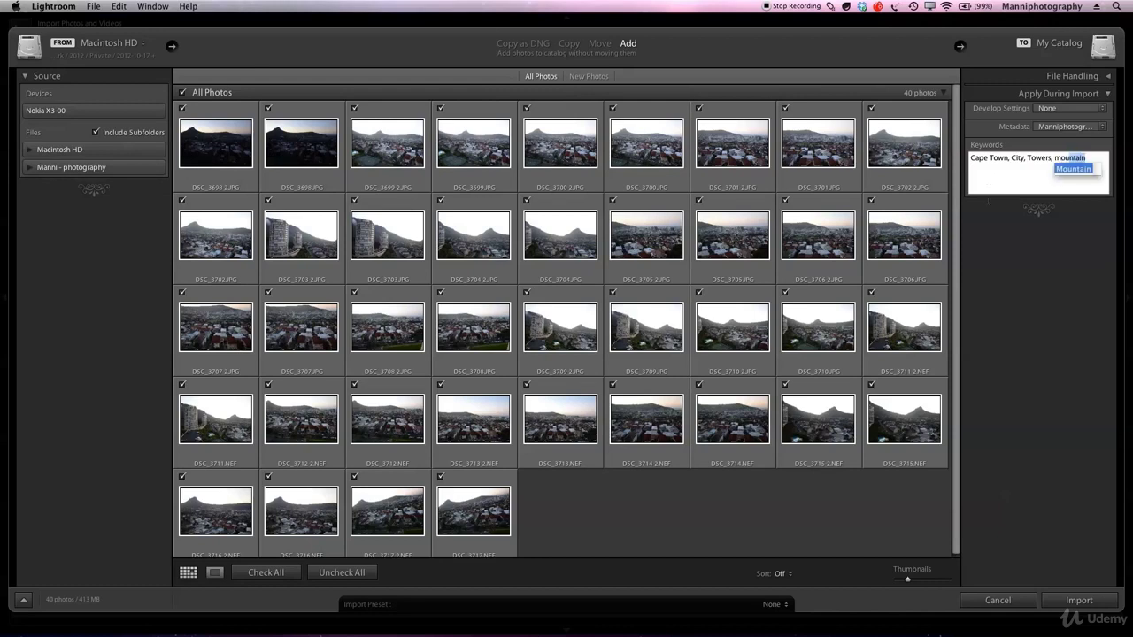
pyautogui.press('Return')
pyautogui.click(1086, 159)
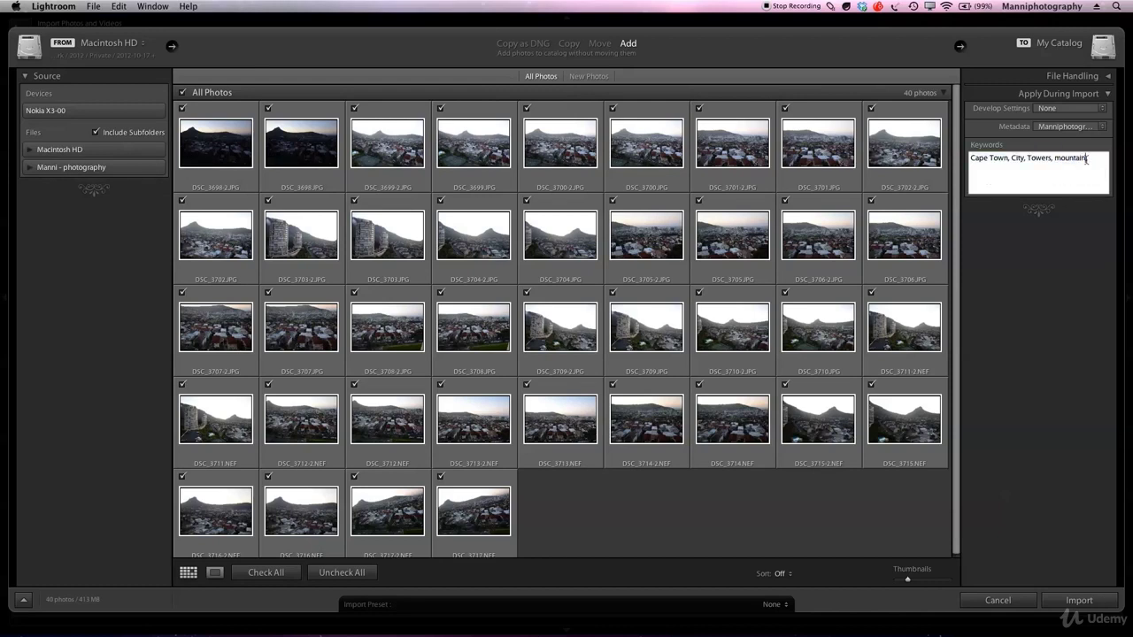
pyautogui.write(', lionshead')
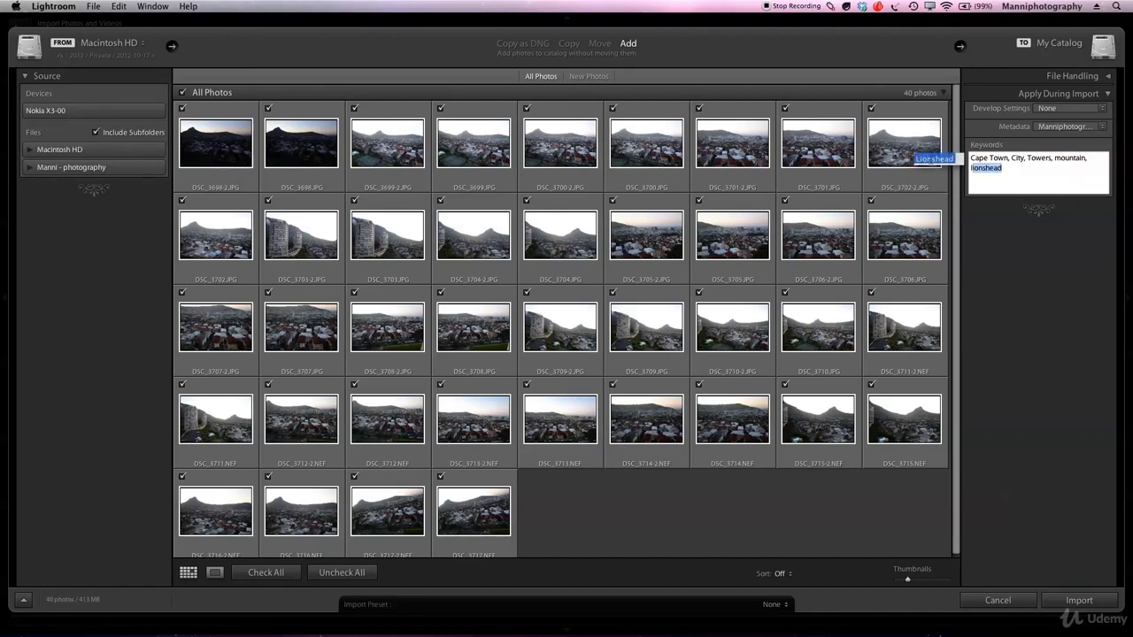
pyautogui.press('Return')
pyautogui.click(1013, 183)
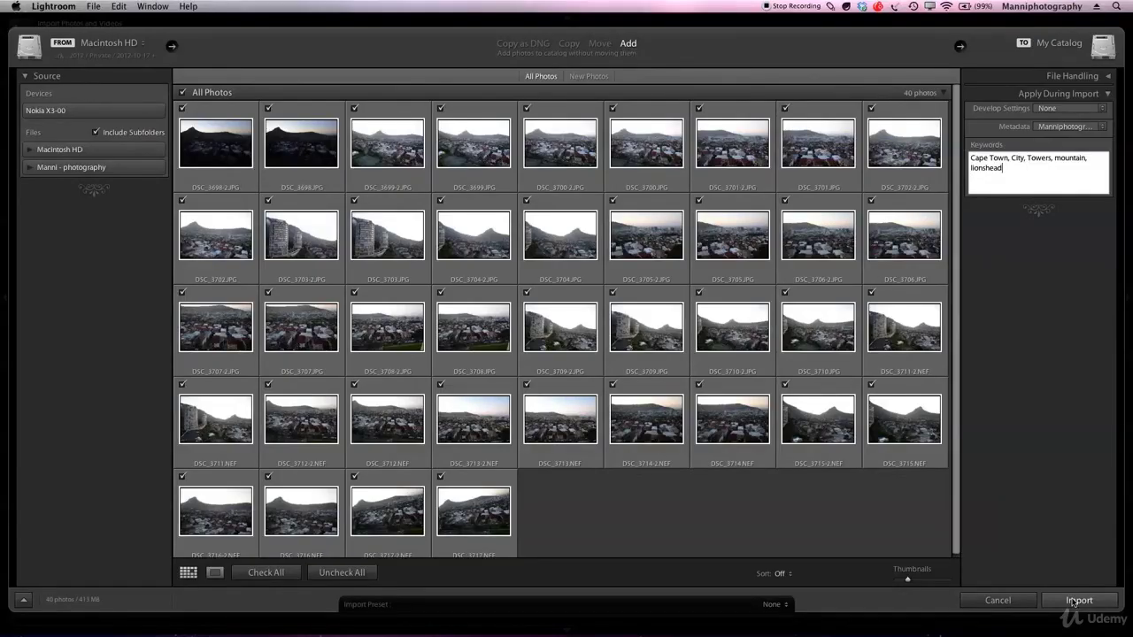
# Import the 40 keyworded photos from 2012-10-17 into the catalog.
pyautogui.click(1075, 601)
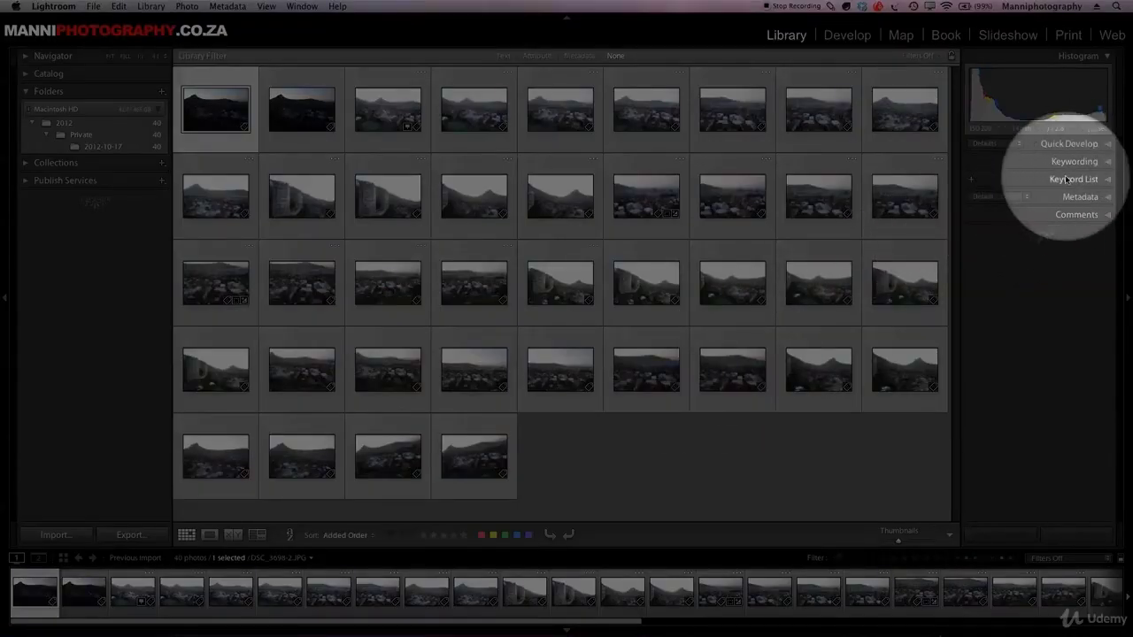
# Expand the Keyword List and Keywording panels and show DSC_3709-2.JPG, the two-towers photo, in Loupe view.
pyautogui.click(1084, 179)
pyautogui.click(1104, 160)
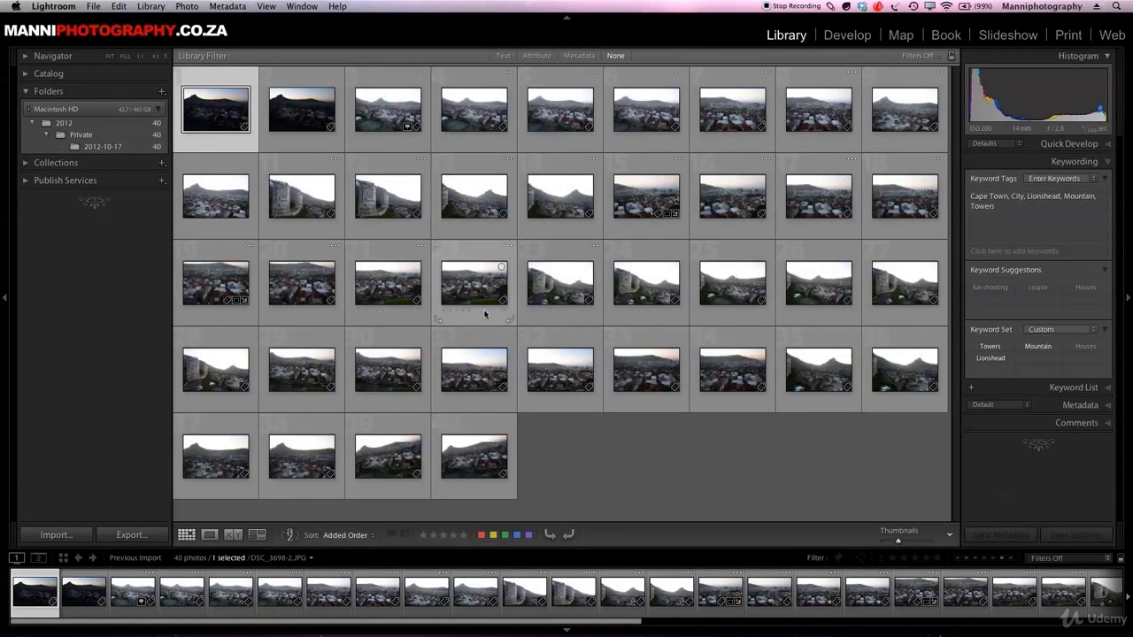
pyautogui.click(580, 317)
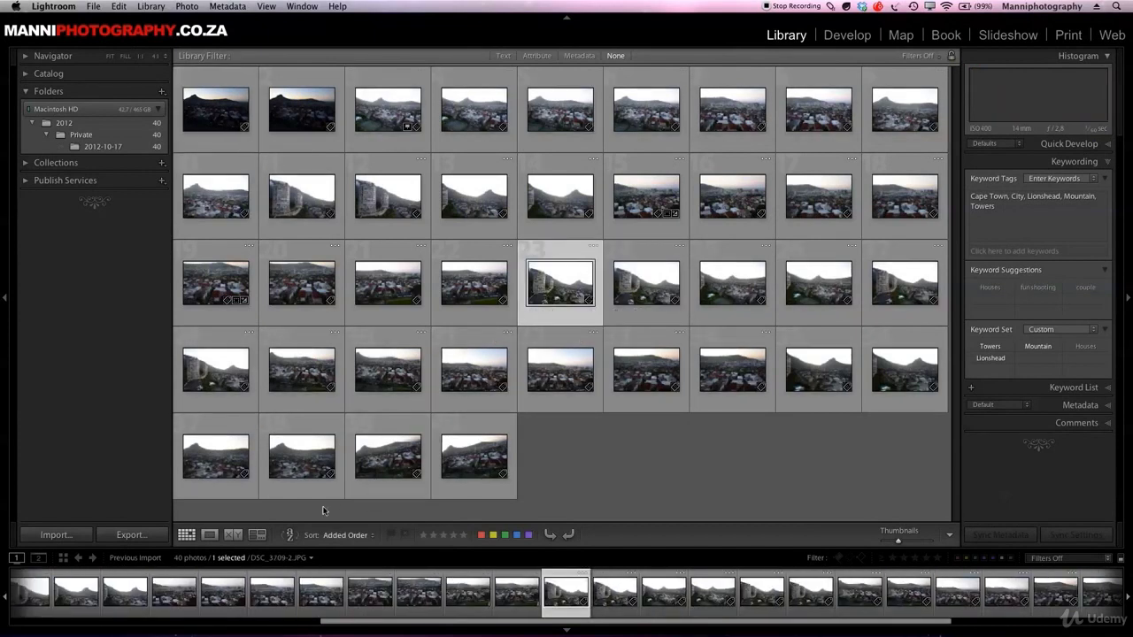
pyautogui.click(210, 535)
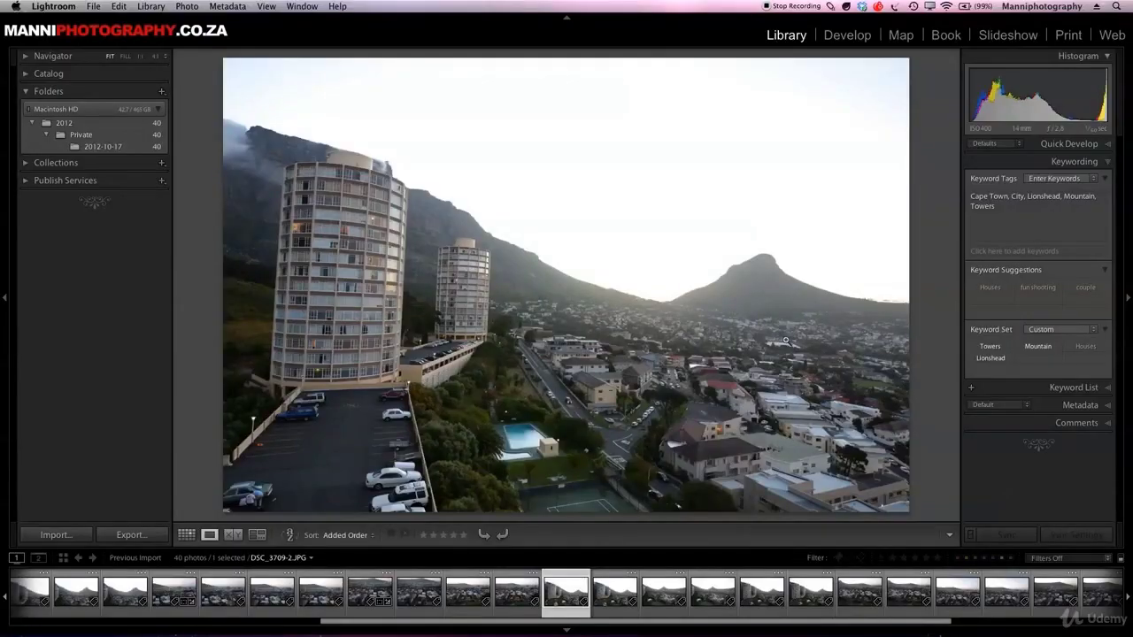
# Open the Keyword Set dropdown in the Keywording panel for DSC_3709-2.JPG.
pyautogui.click(990, 200)
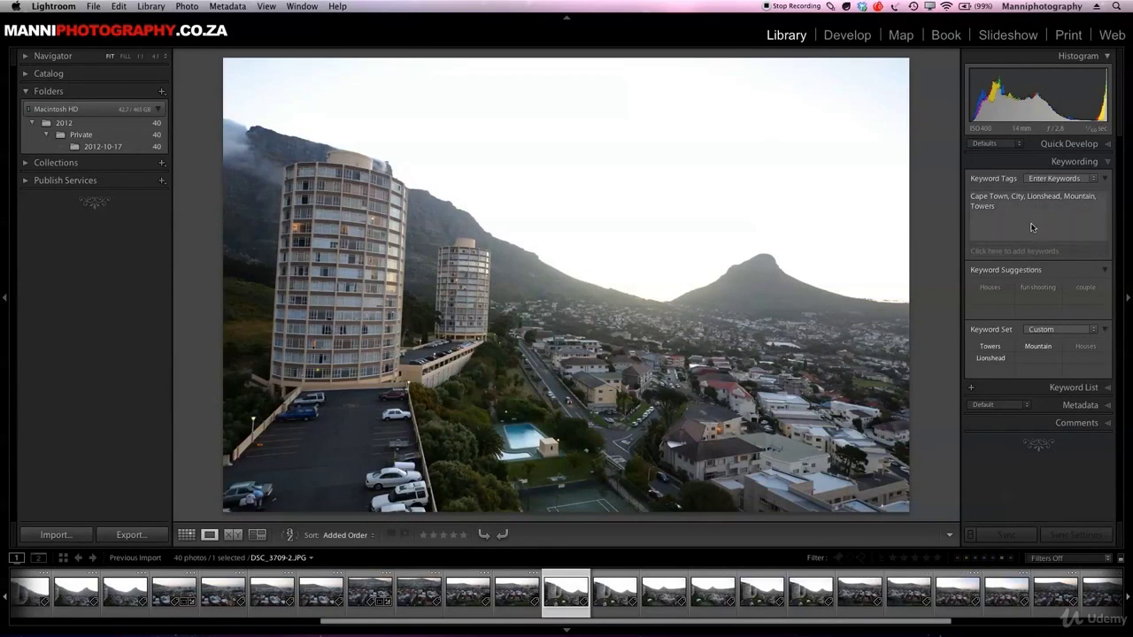
pyautogui.moveTo(1027, 243)
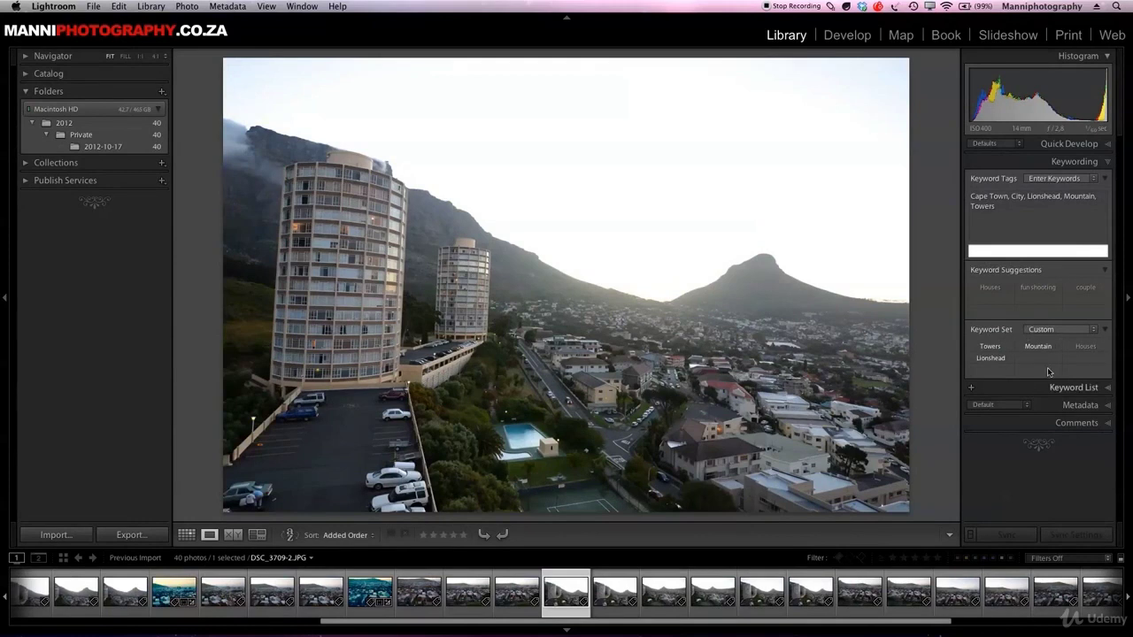
pyautogui.click(1078, 333)
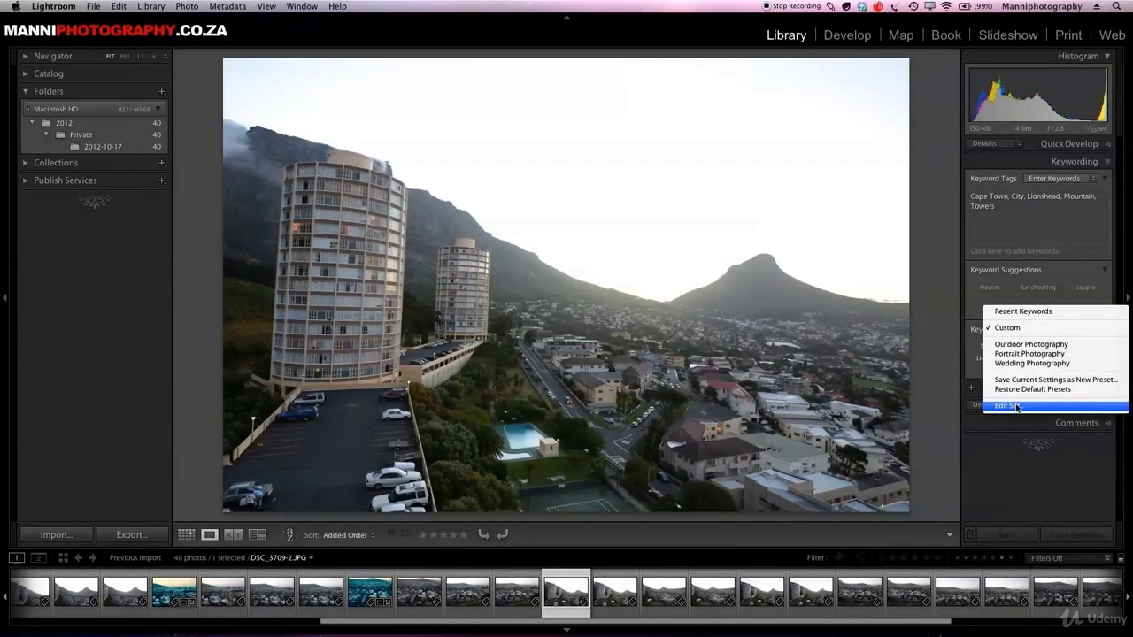
# Add night to the Custom keyword set in the Edit Keyword Set dialog.
pyautogui.click(1007, 405)
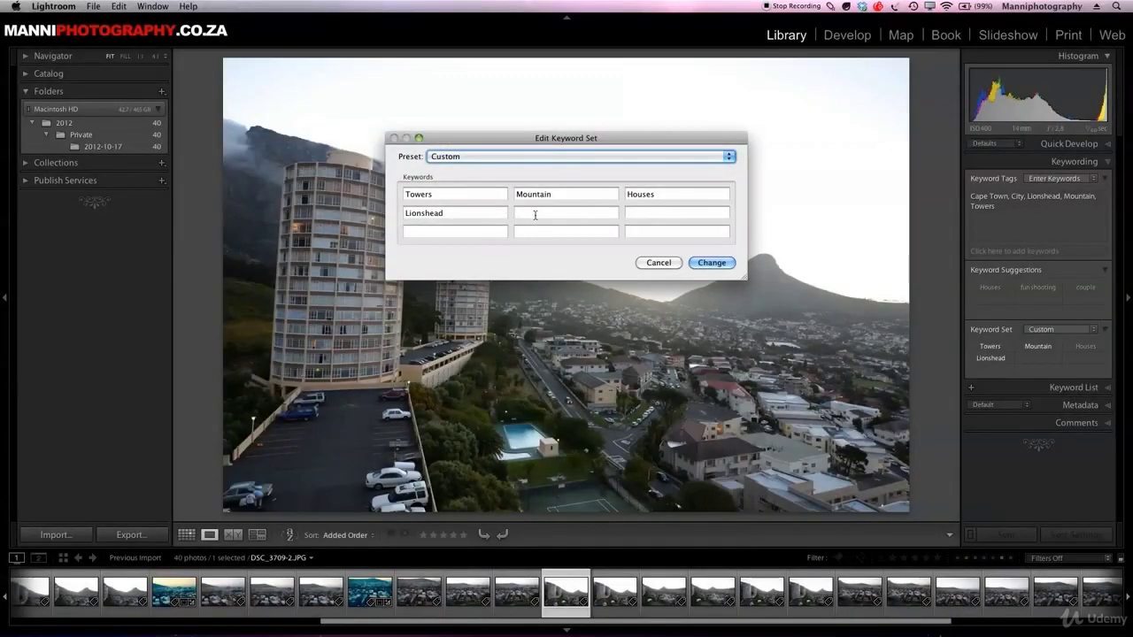
pyautogui.click(542, 214)
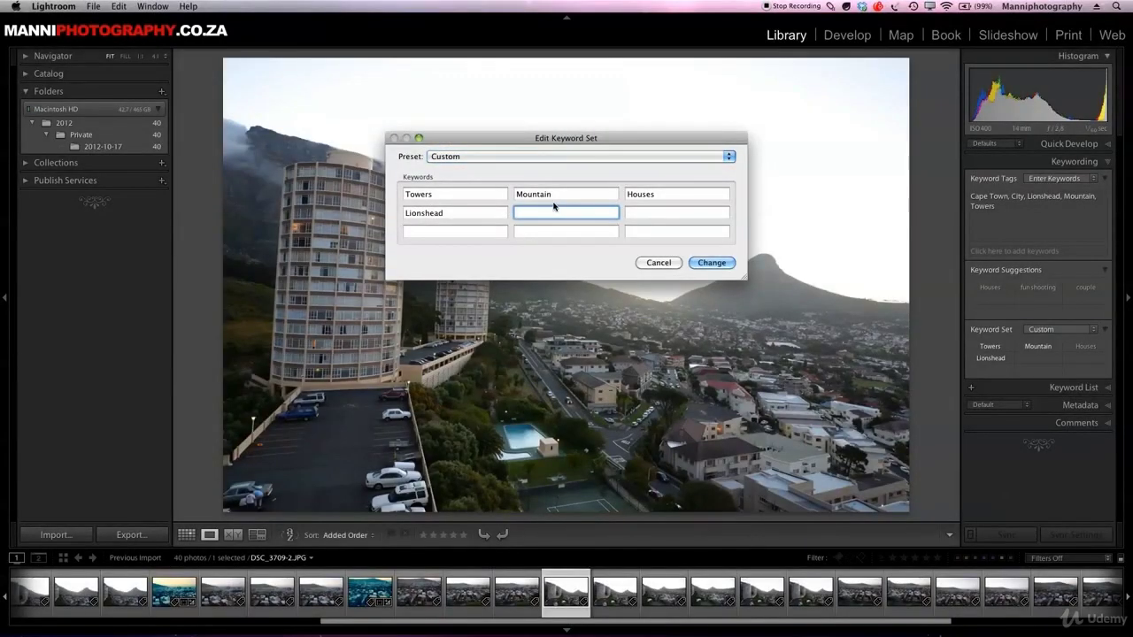
pyautogui.write('night')
pyautogui.press('Return')
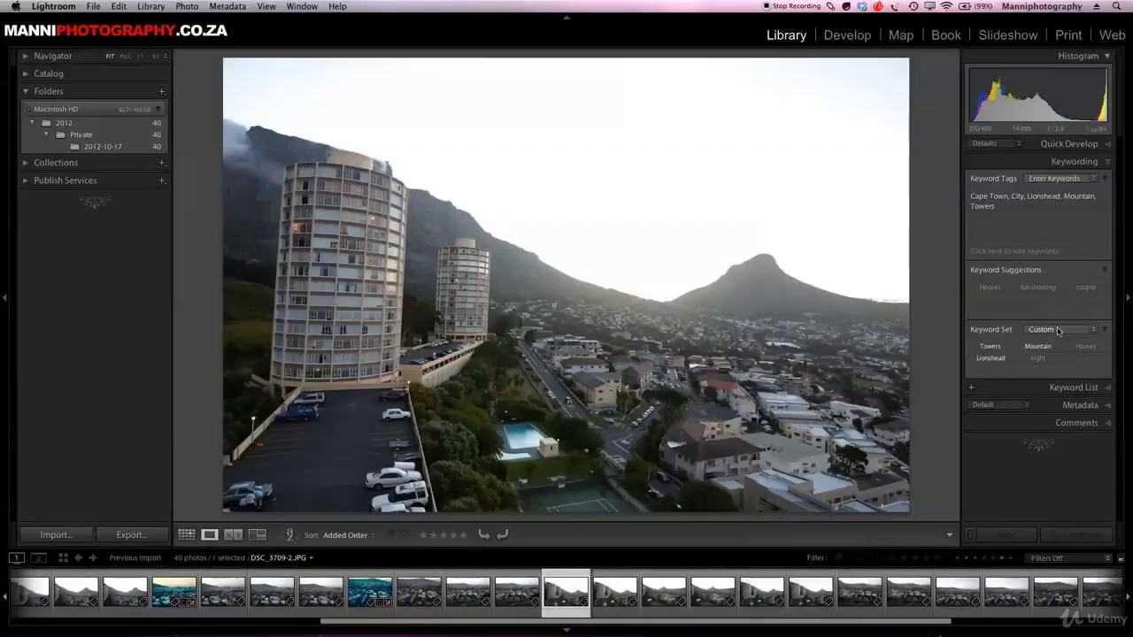
# Add cars, skyline and street to the Custom keyword set and save the change.
pyautogui.click(1060, 329)
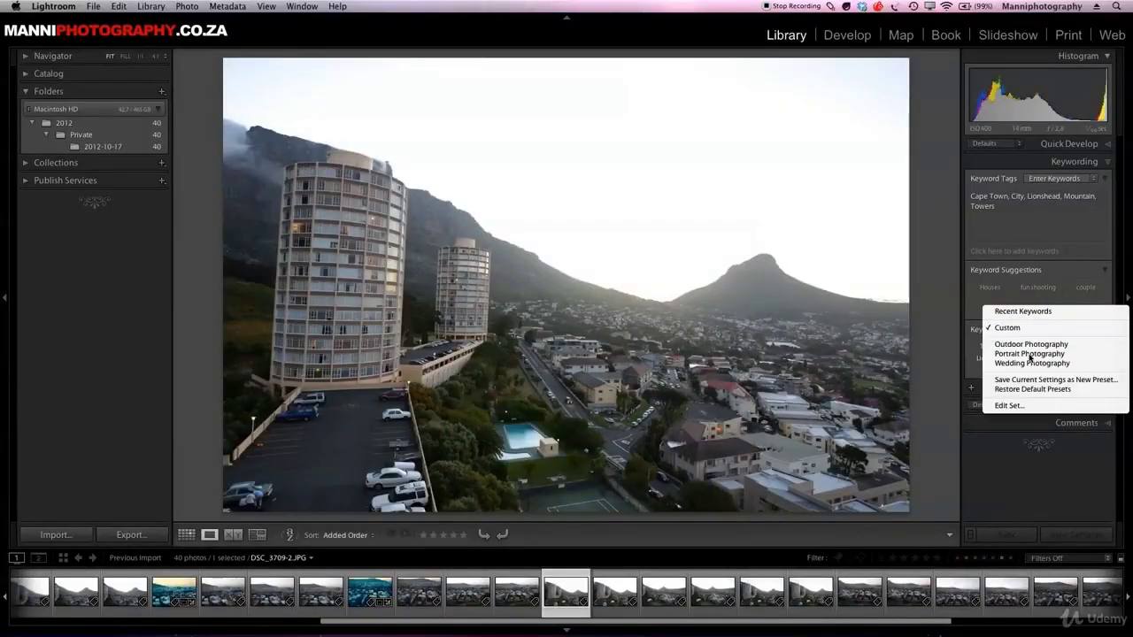
pyautogui.click(1009, 404)
pyautogui.click(675, 213)
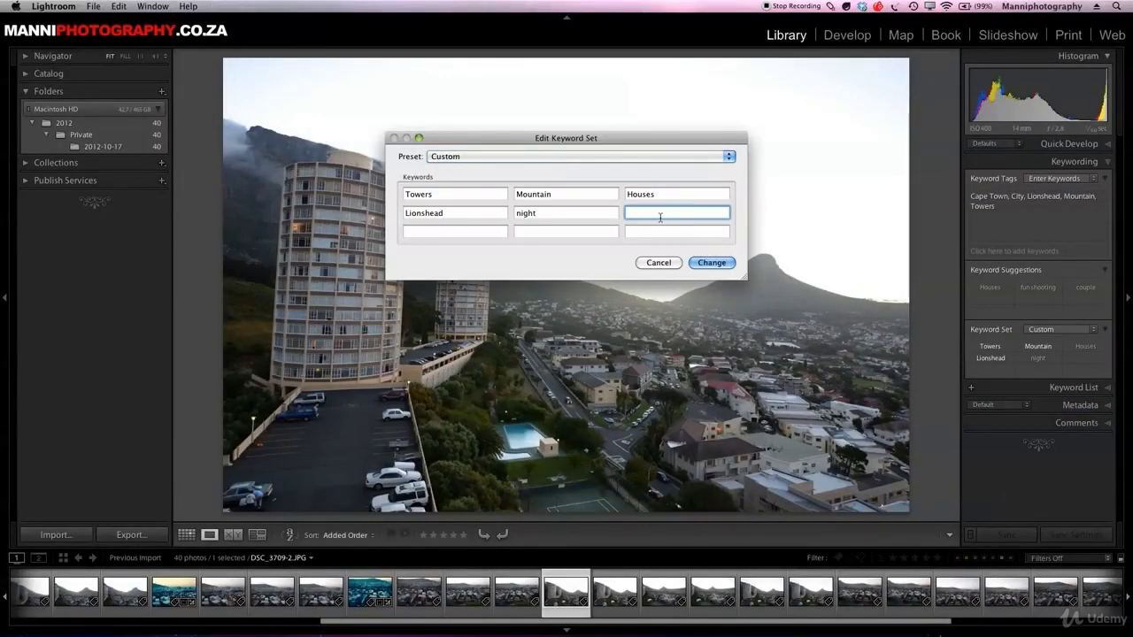
pyautogui.write('cars')
pyautogui.click(463, 232)
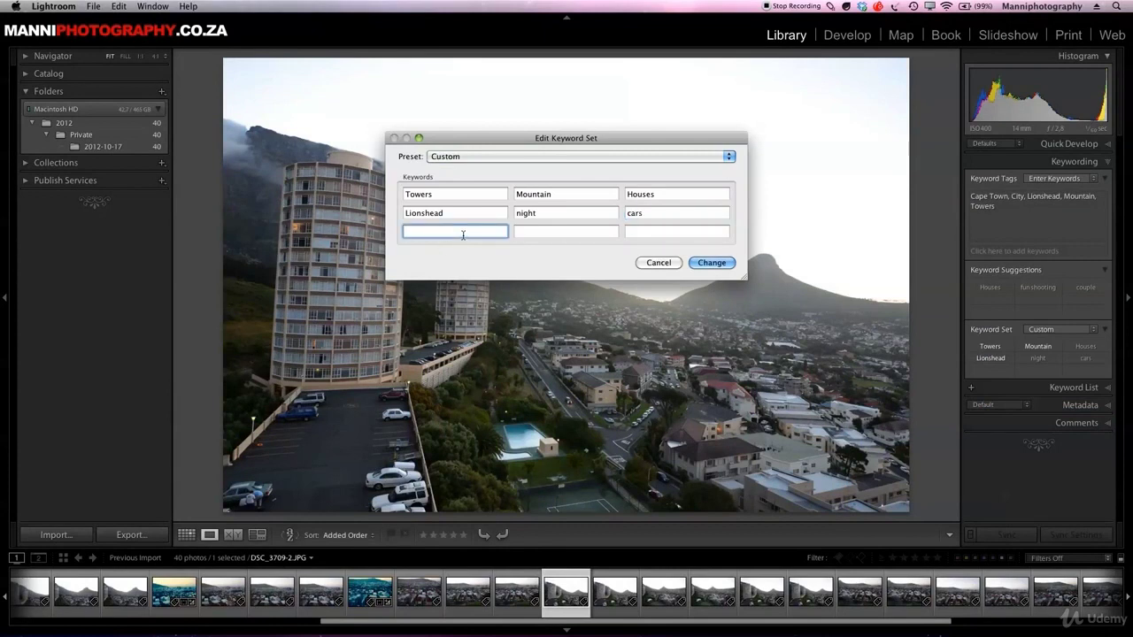
pyautogui.write('skyline')
pyautogui.click(558, 230)
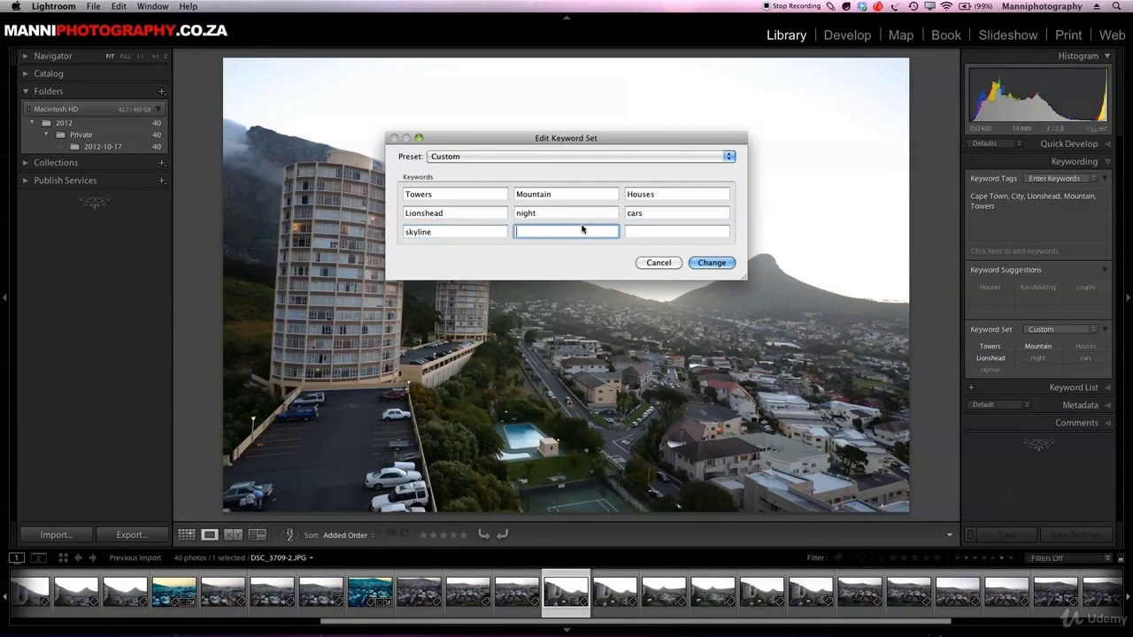
pyautogui.write('street')
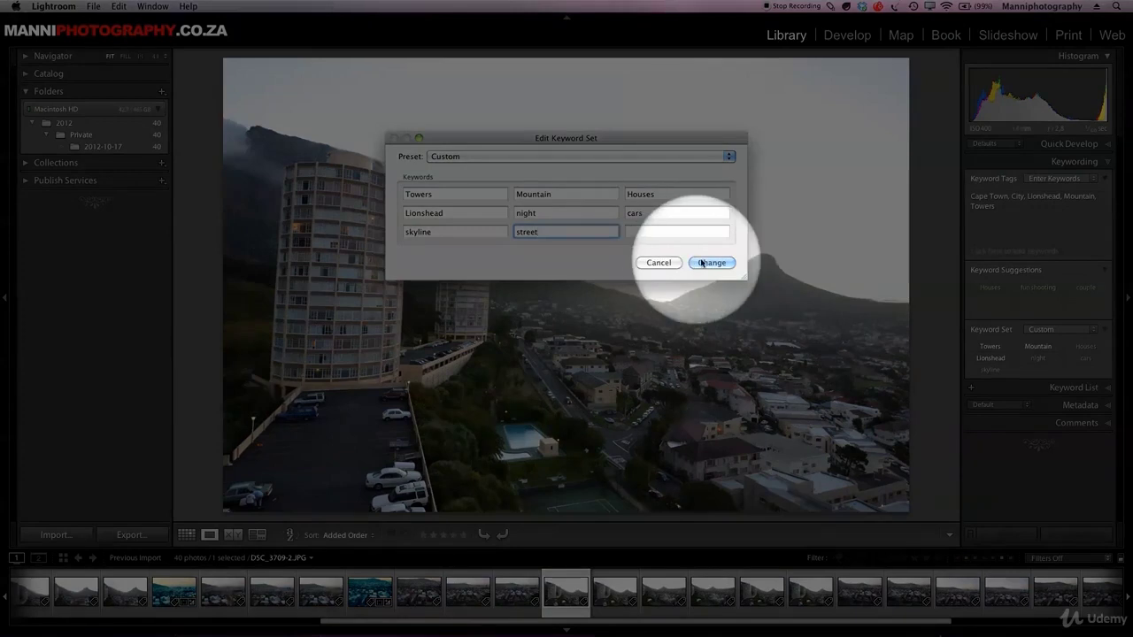
pyautogui.click(711, 262)
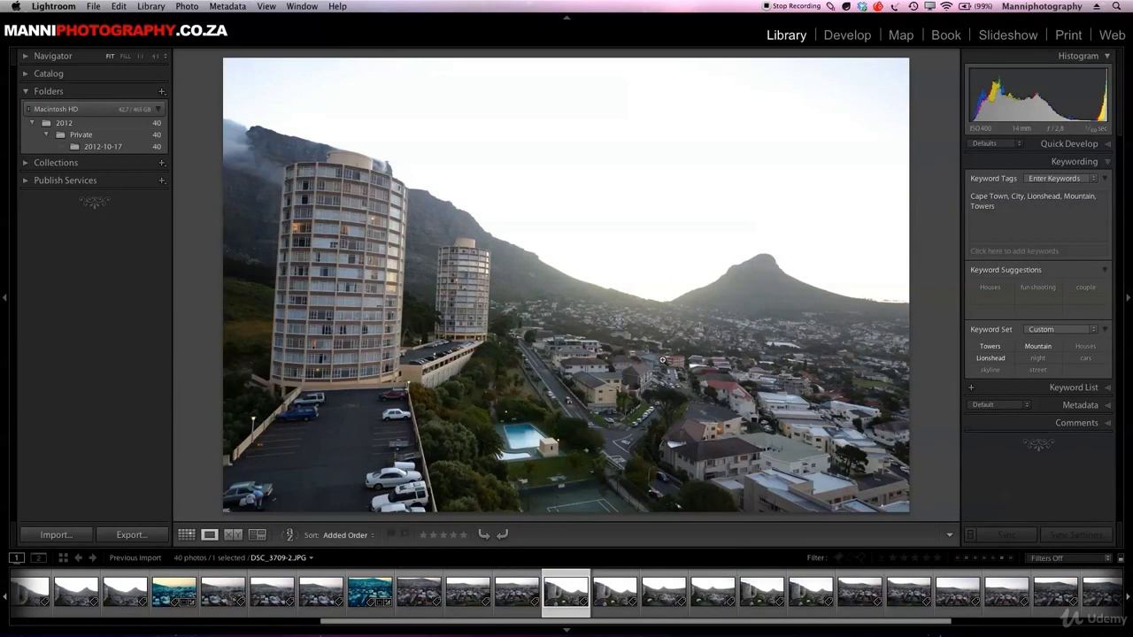
# Tag DSC_3709-2.JPG with street and night, then return to the Grid view of 40 photos.
pyautogui.click(1038, 369)
pyautogui.click(1039, 358)
pyautogui.click(186, 534)
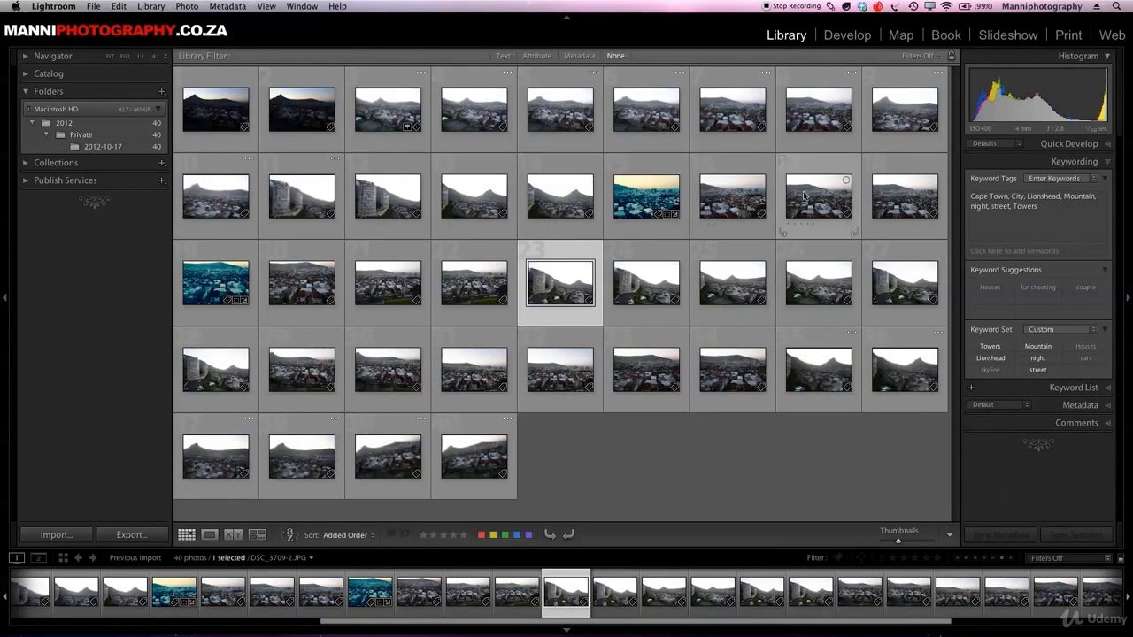
# Open the city view photo in Loupe and tag it with night and skyline.
pyautogui.click(805, 198)
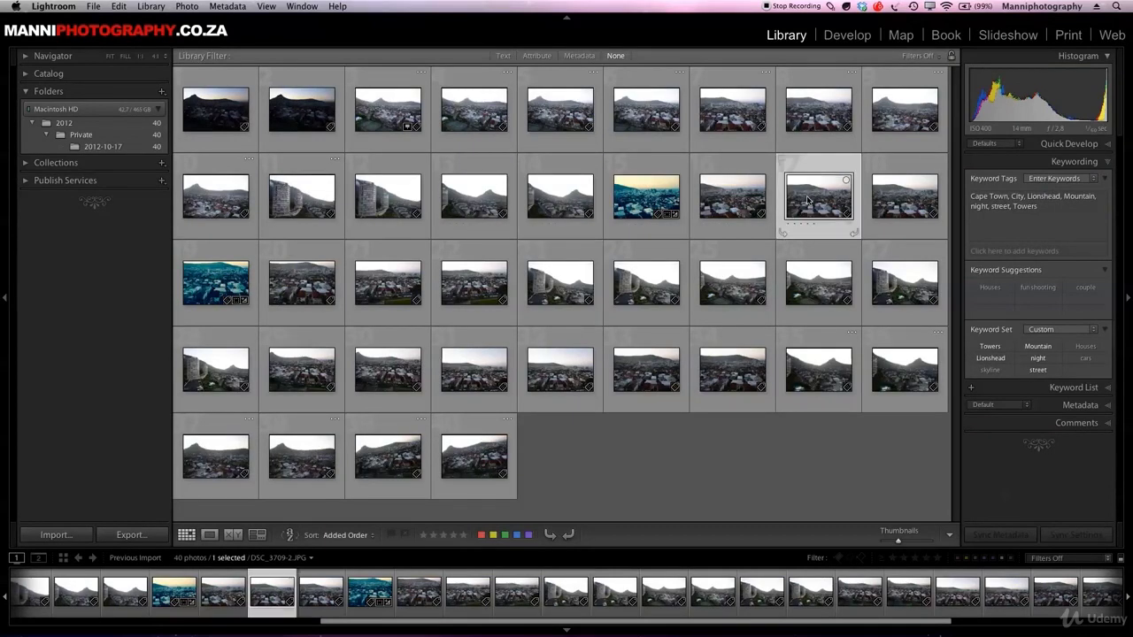
pyautogui.click(211, 536)
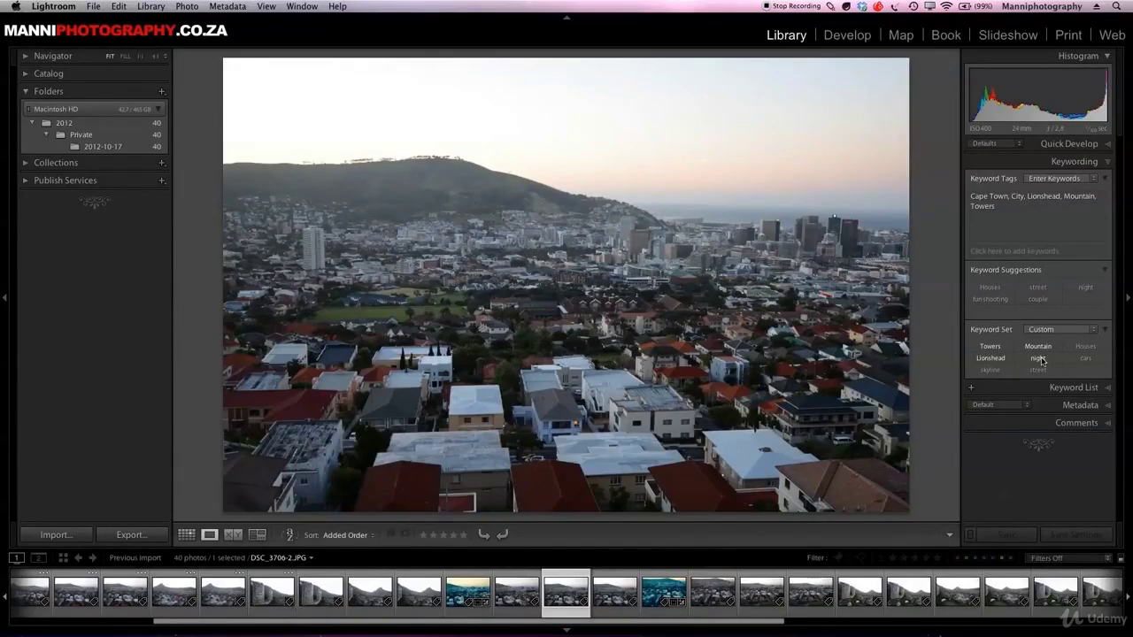
pyautogui.click(1039, 358)
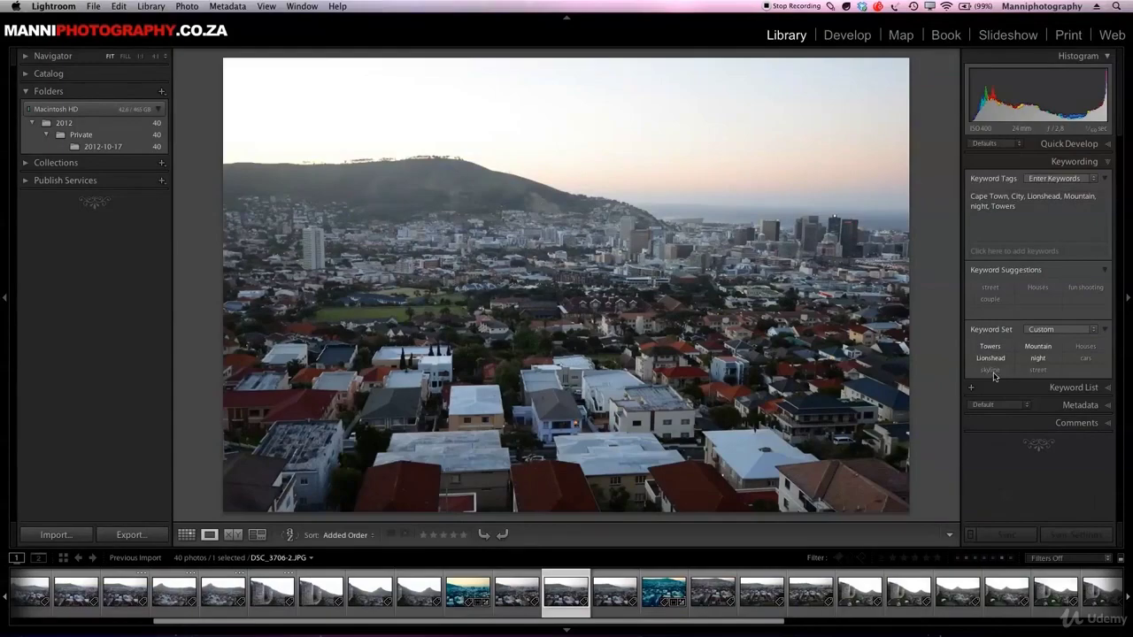
pyautogui.click(990, 370)
# Tag the Lionshead mountain photo DSC_3715-2.NEF with night and collapse the Keywording panel.
pyautogui.moveTo(553, 624); pyautogui.dragTo(795, 625)
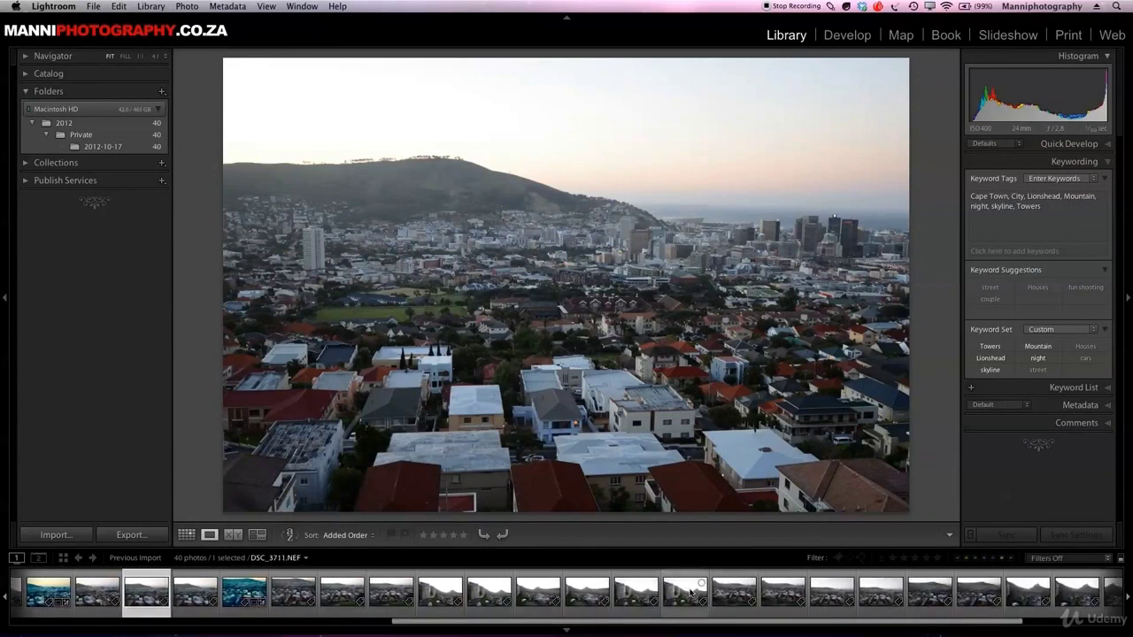
pyautogui.click(734, 591)
pyautogui.click(1027, 592)
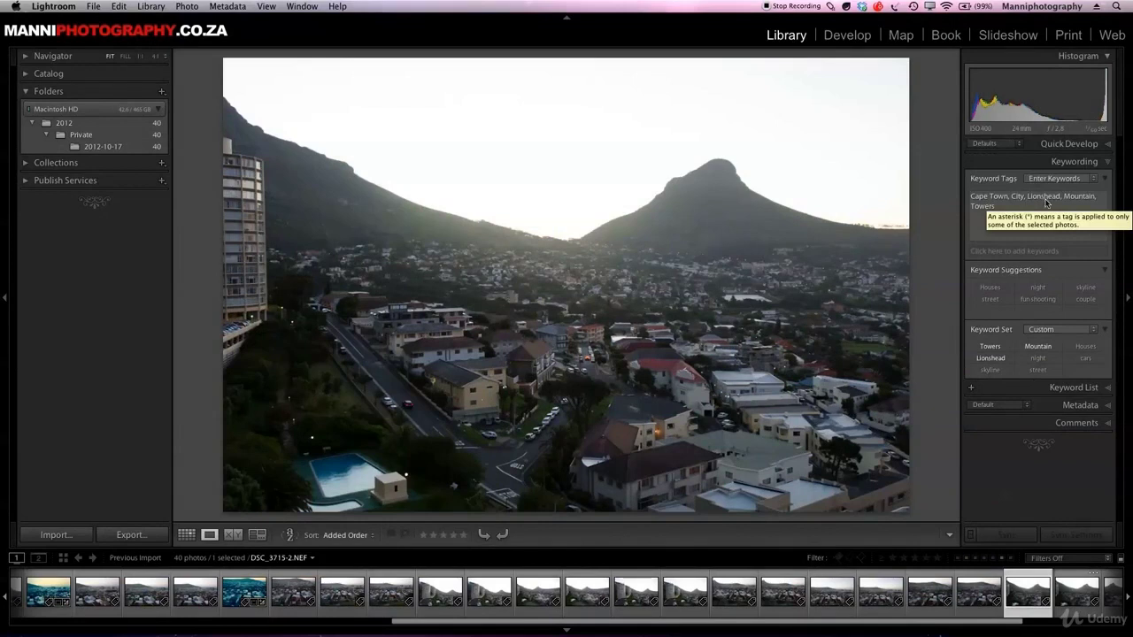
pyautogui.click(1038, 289)
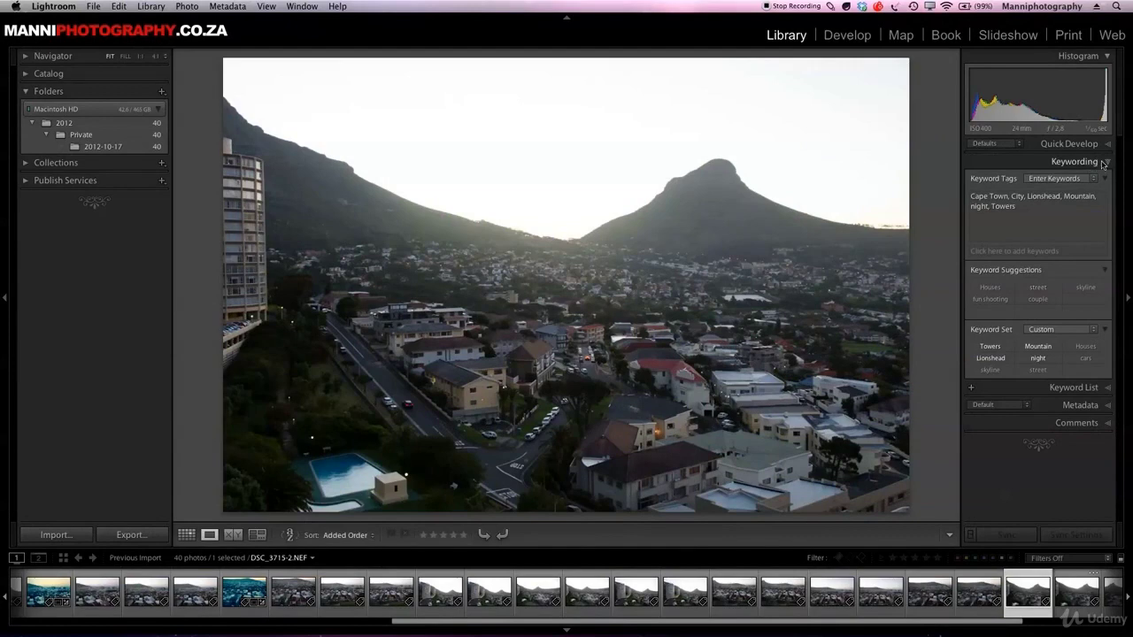
pyautogui.click(1103, 164)
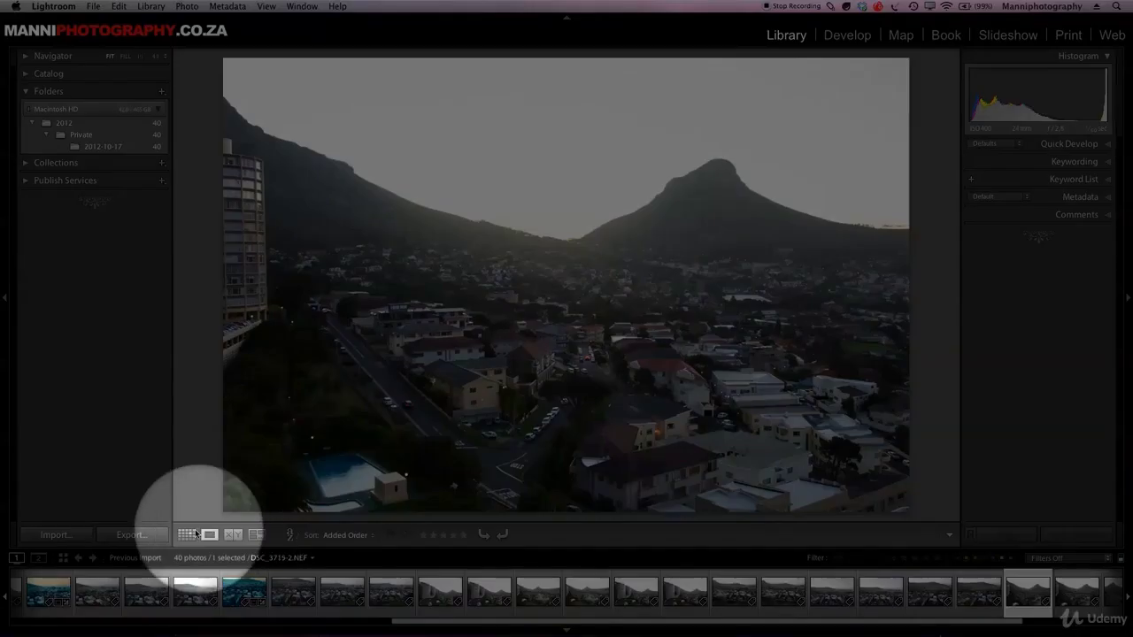
# Return to the Grid view and turn on the Text filter in the Library Filter bar.
pyautogui.click(185, 535)
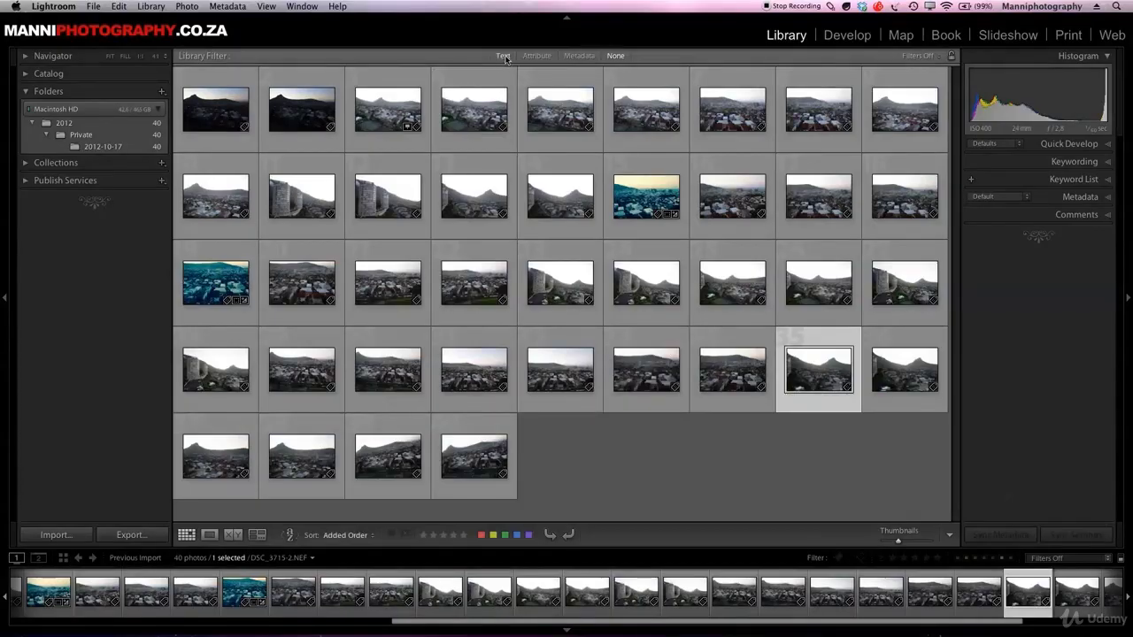
pyautogui.click(503, 55)
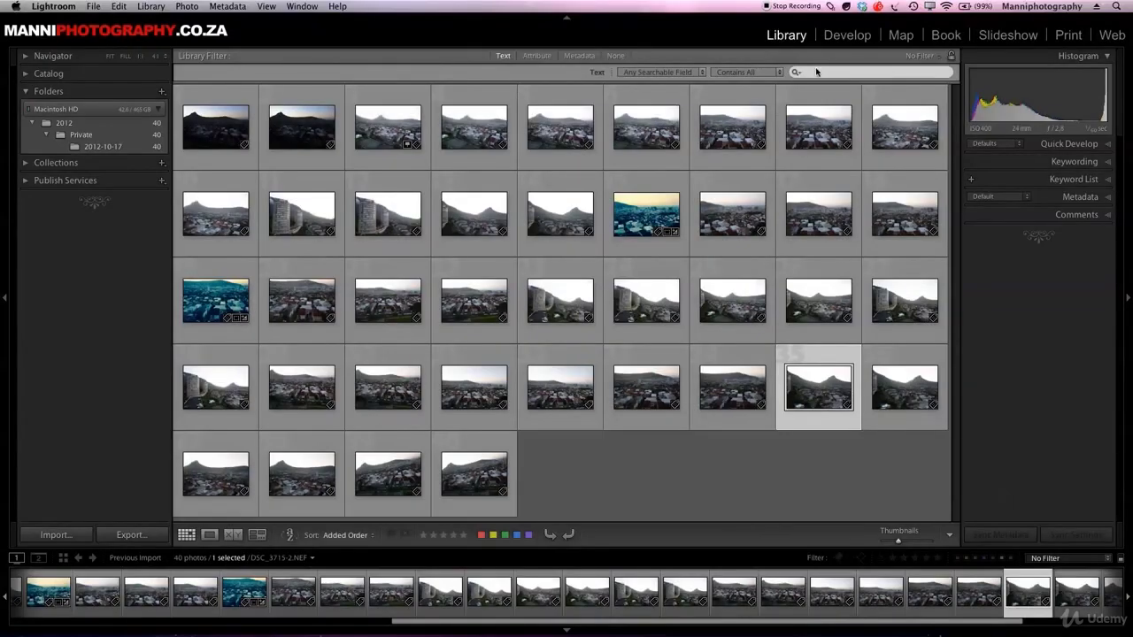
# Search the Library Filter for 'night' to show 3 of 40 photos, then replace it with 'skyline'.
pyautogui.click(818, 73)
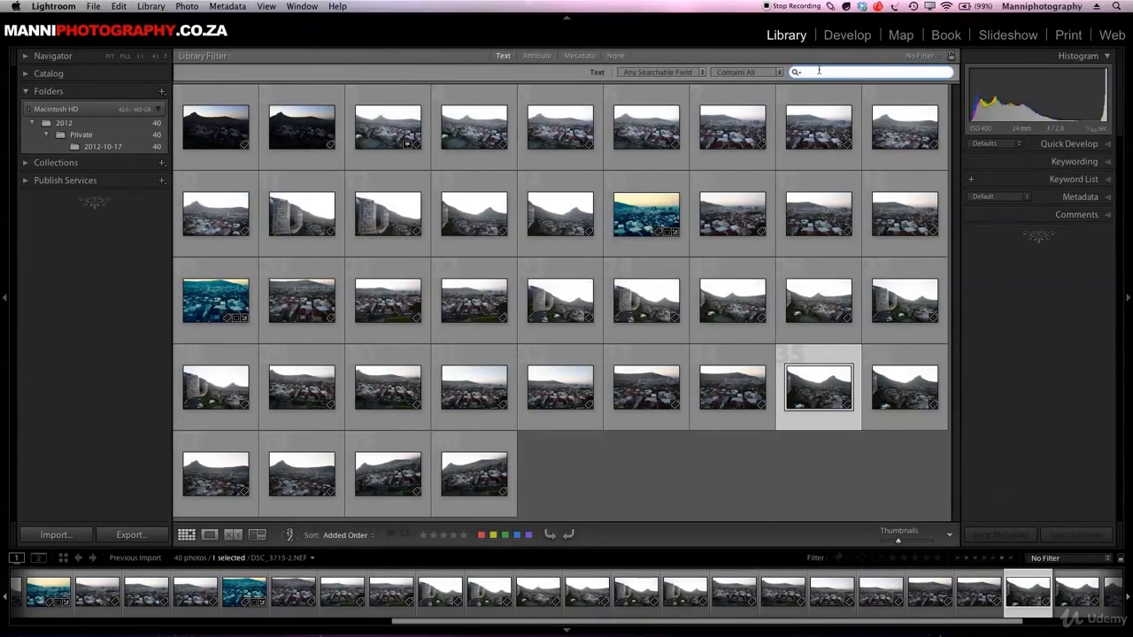
pyautogui.write('ht')
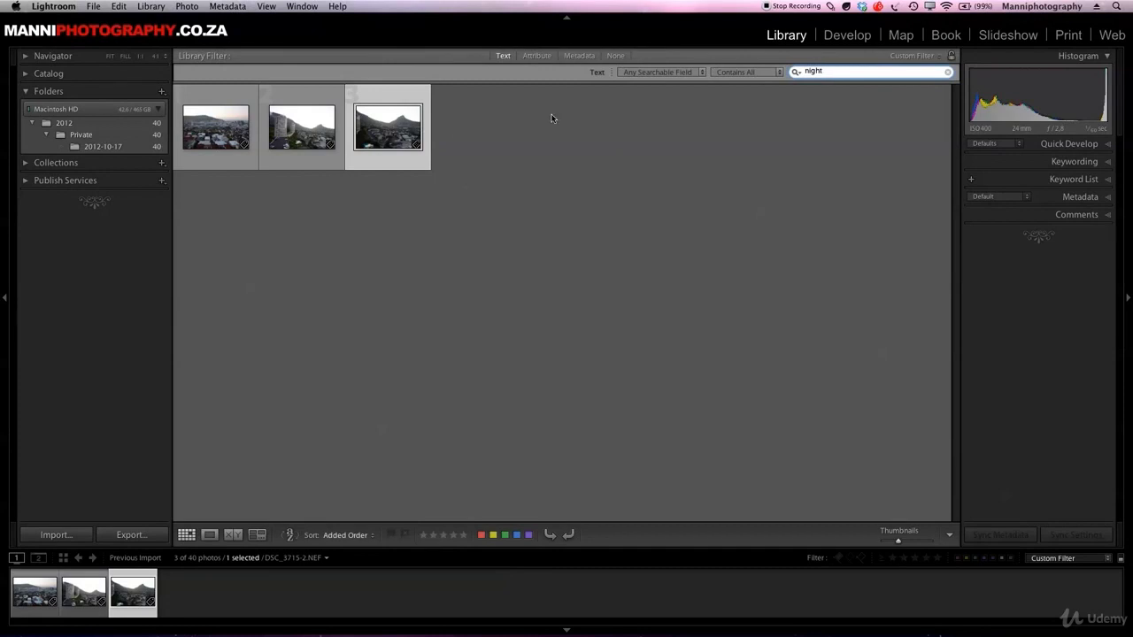
pyautogui.moveTo(823, 71); pyautogui.dragTo(797, 71)
pyautogui.write('skyline')
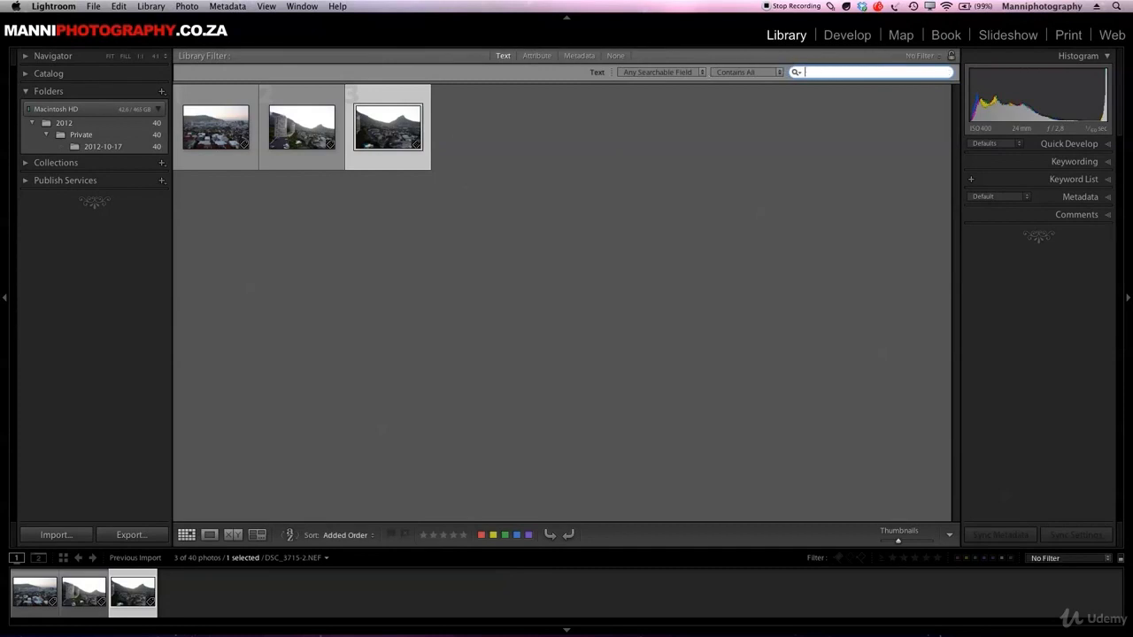